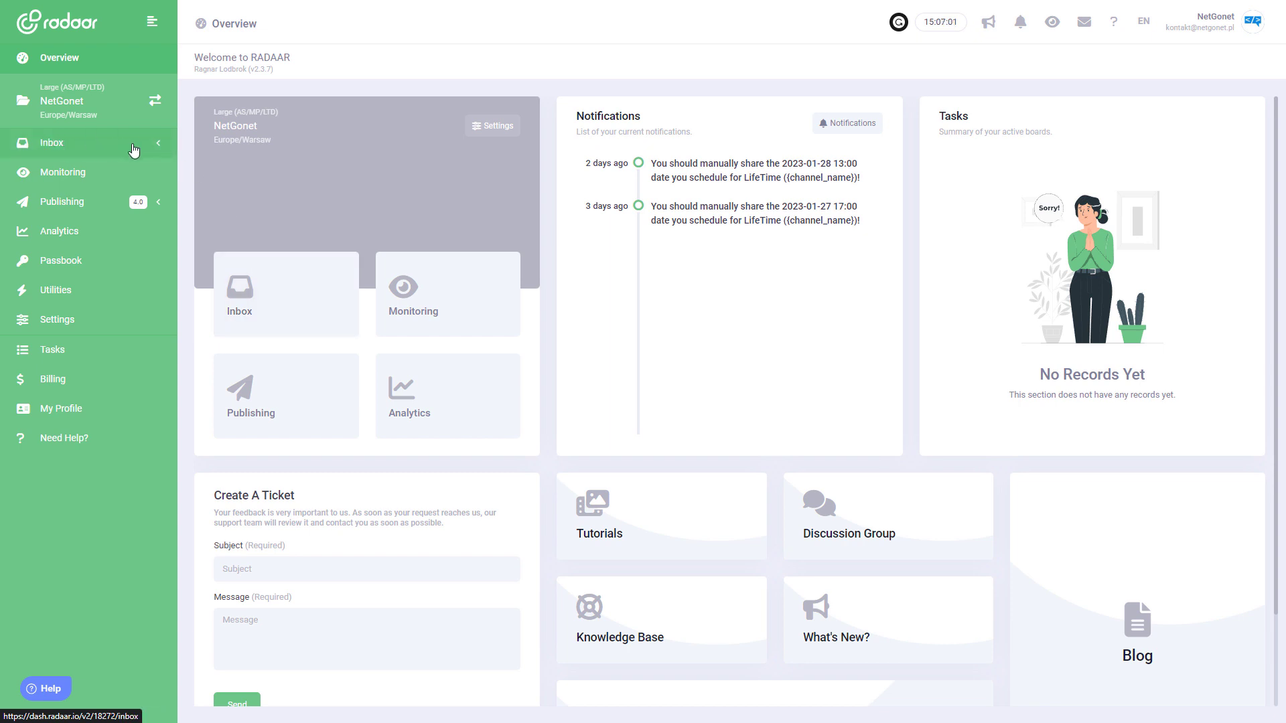
Step: Open the publishing scheduler and preview the published posts in the January 2023 calendar
{"action": "left_click", "coordinate": [50, 205]}
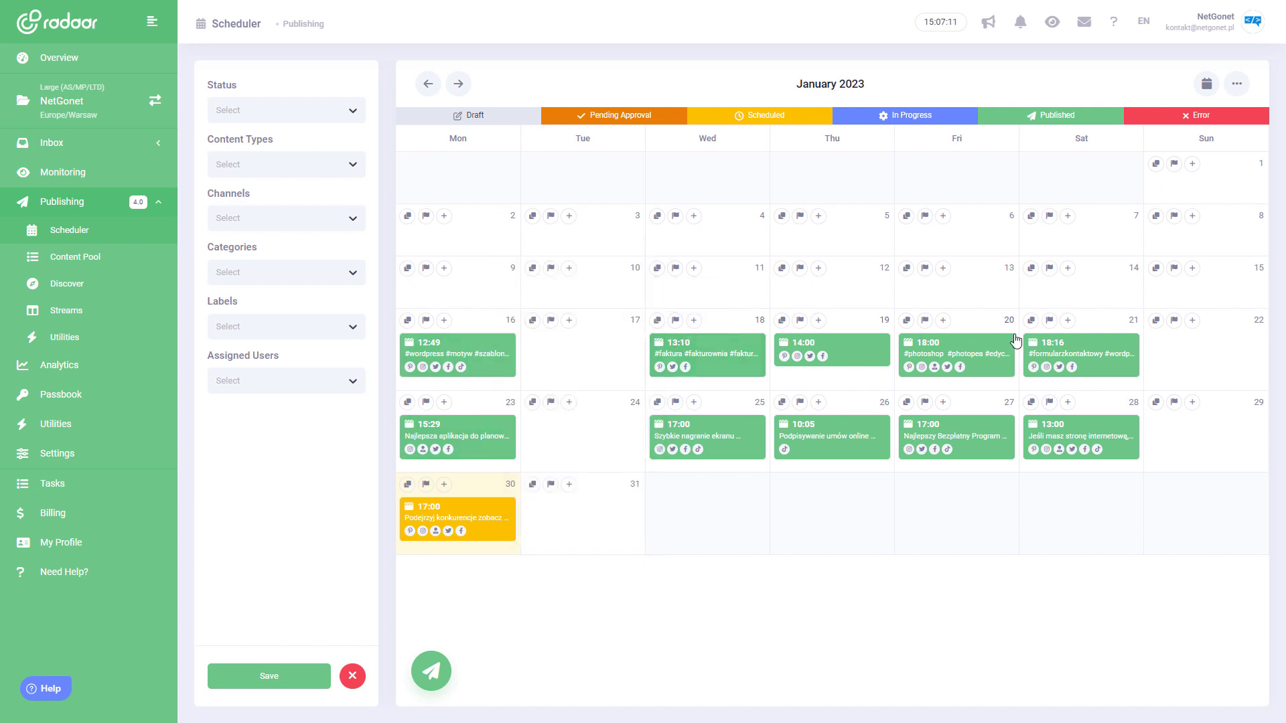
{"action": "mouse_move", "coordinate": [1005, 363]}
{"action": "mouse_move", "coordinate": [709, 432]}
{"action": "mouse_move", "coordinate": [828, 441]}
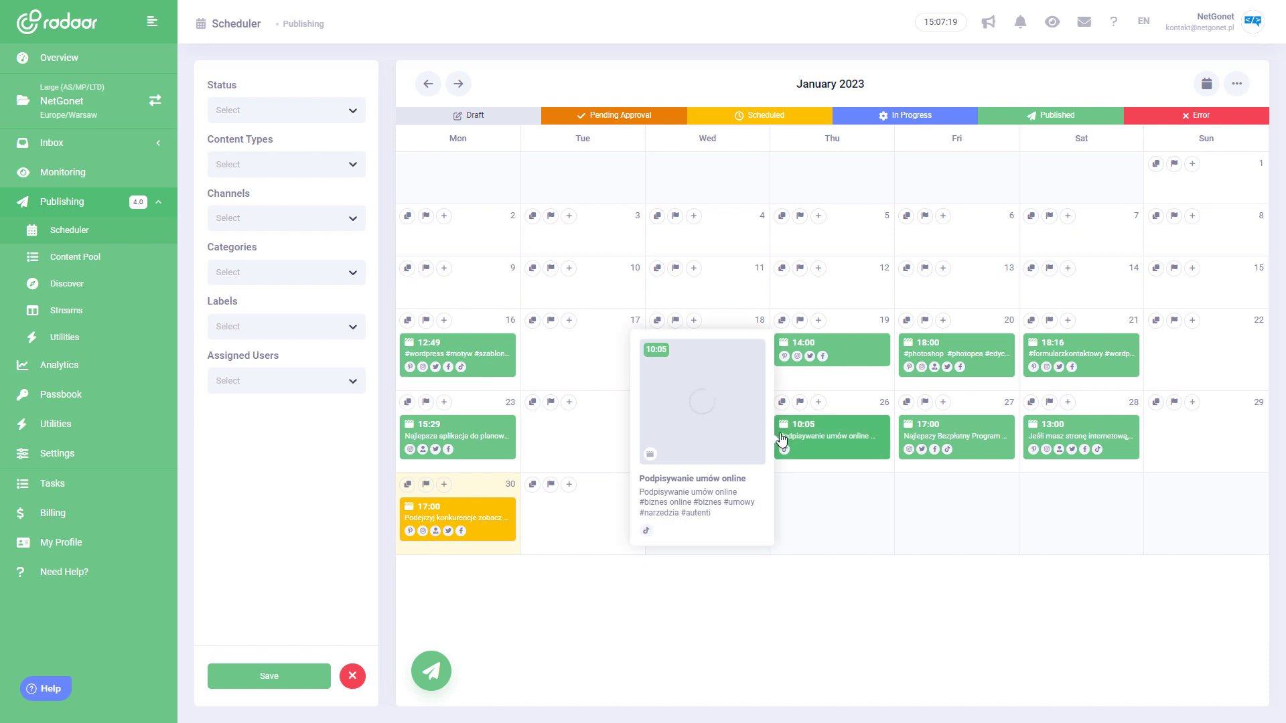
{"action": "mouse_move", "coordinate": [930, 459]}
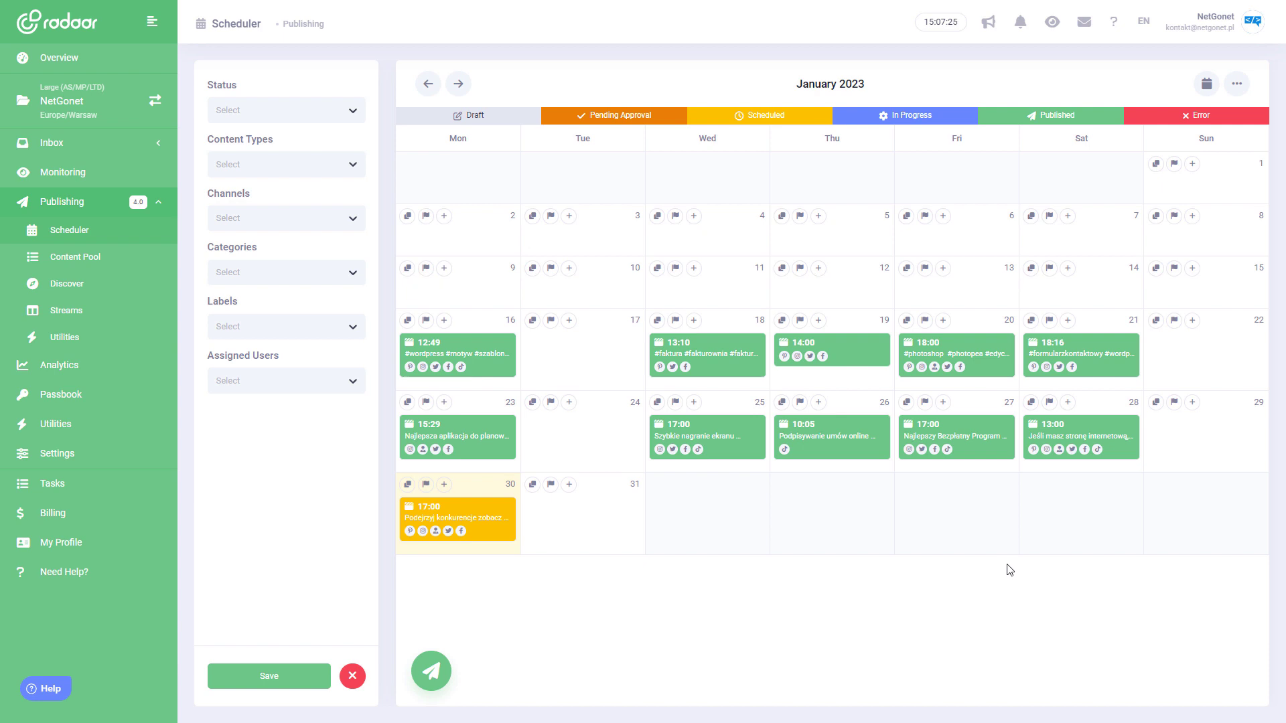
Step: Start a post for January 31, 2023 and assign the NetGonet Facebook page, NetGonet TikTok and Instagram channels
{"action": "left_click", "coordinate": [568, 485]}
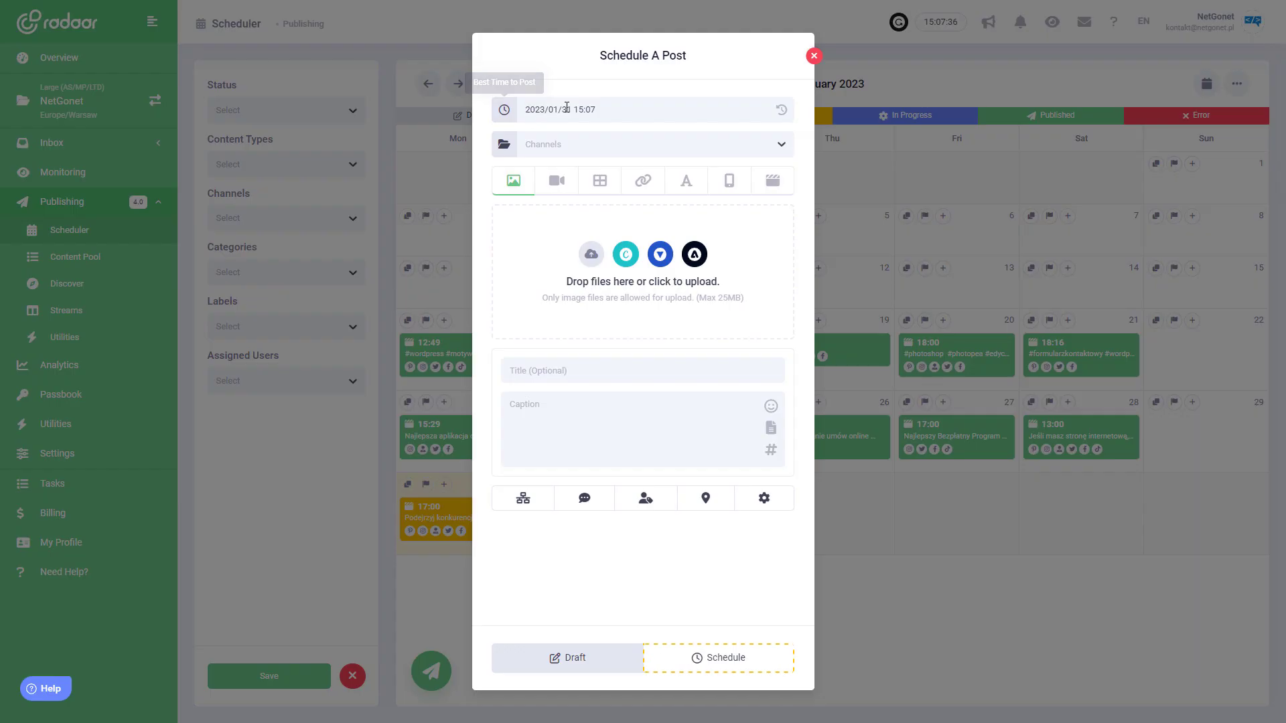
{"action": "left_click", "coordinate": [574, 150]}
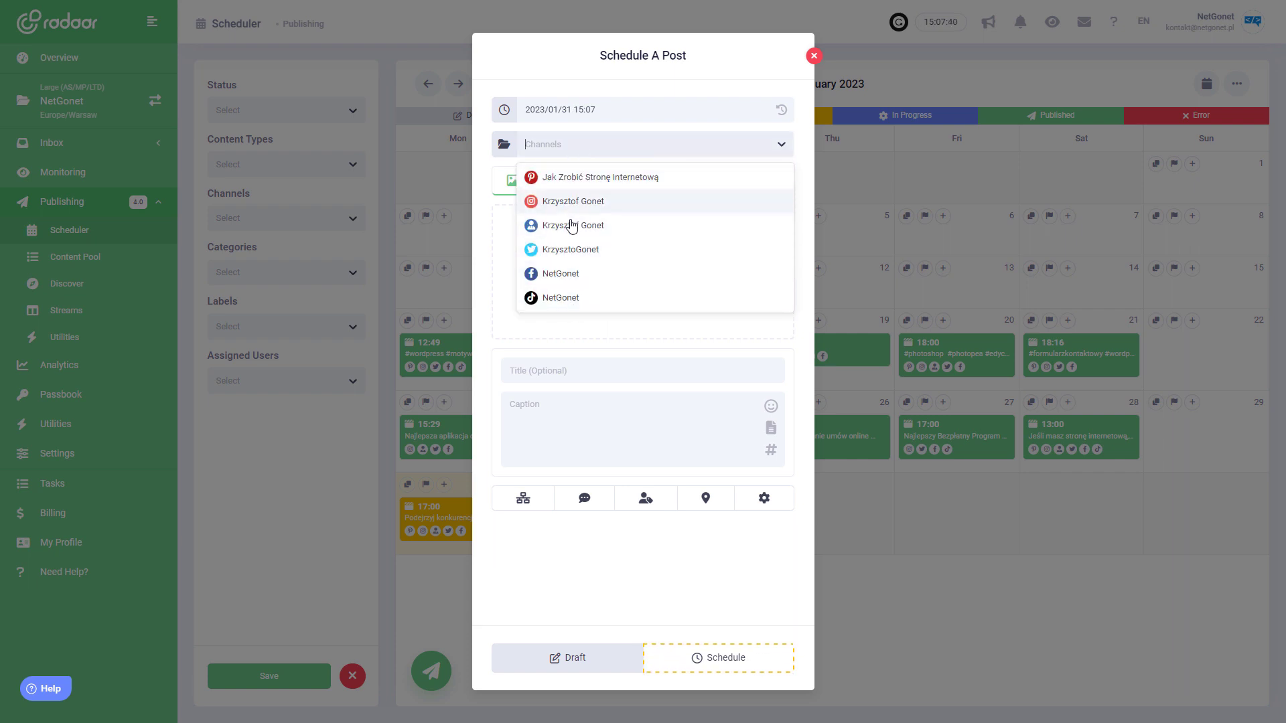
{"action": "left_click", "coordinate": [574, 273]}
{"action": "left_click", "coordinate": [580, 274]}
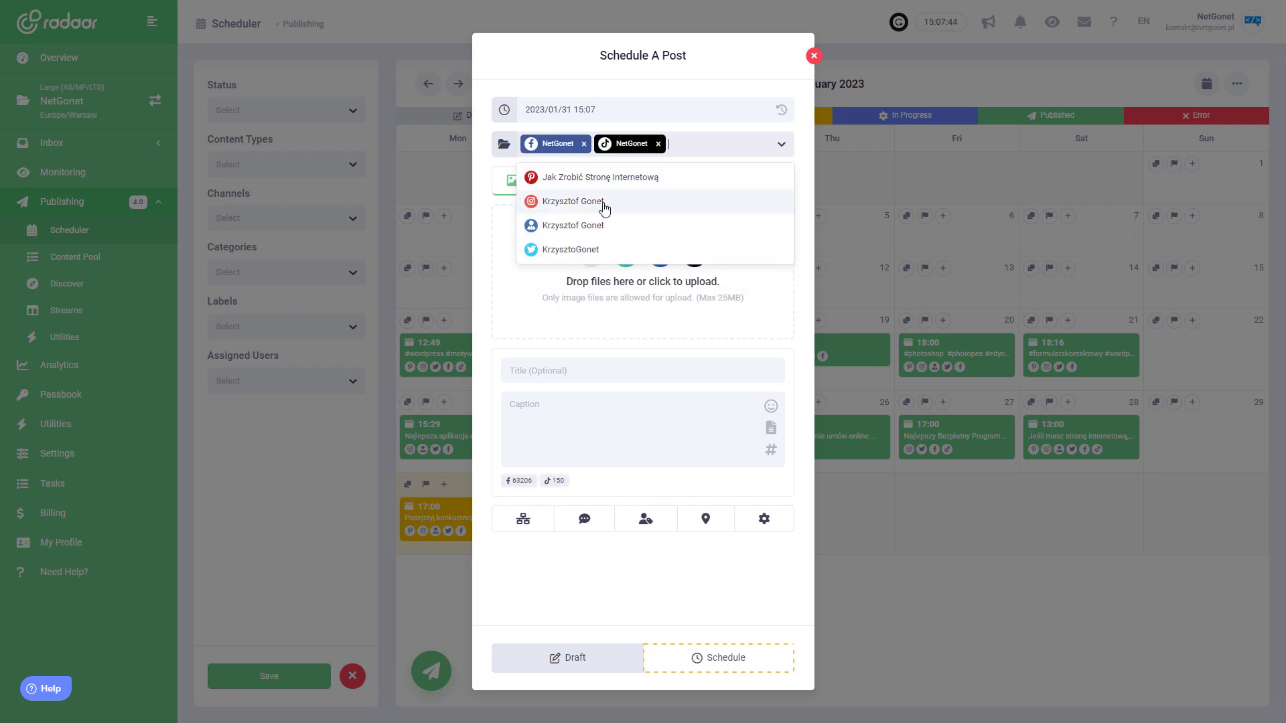
{"action": "left_click", "coordinate": [582, 206]}
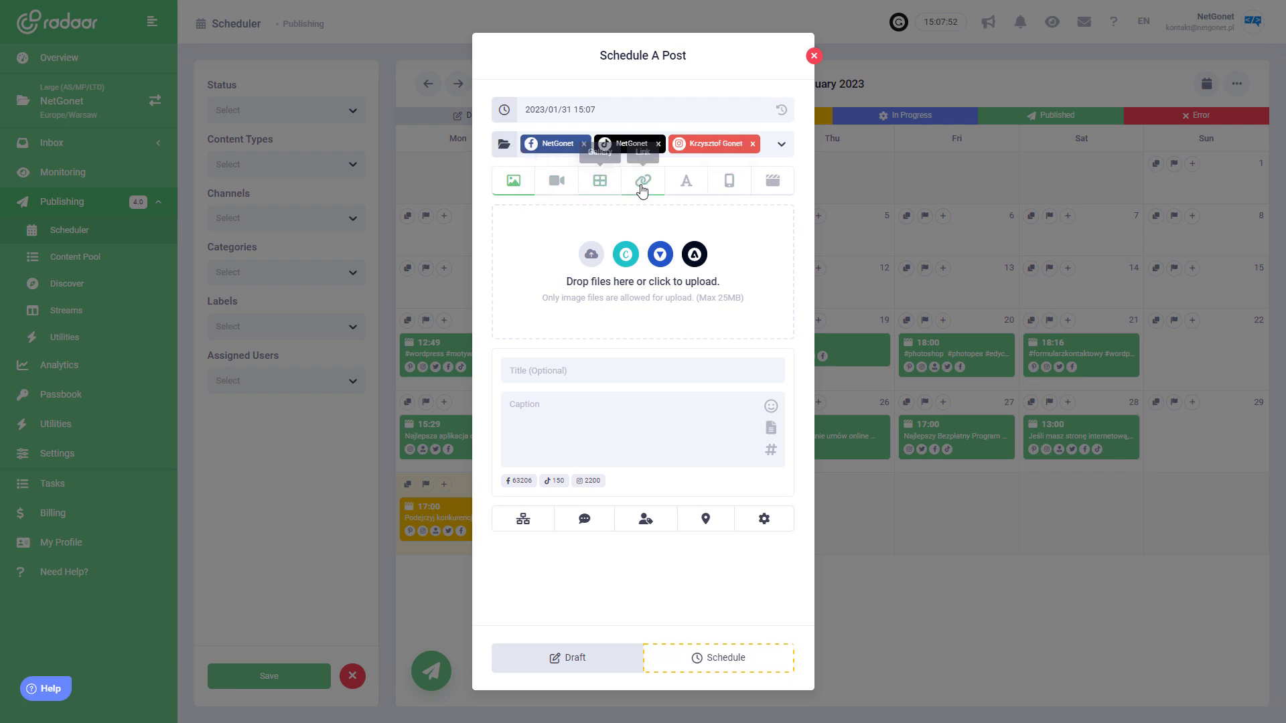
Step: Change the post's content type to the one accepting images and videos up to 100 MB, and upload a video from the device
{"action": "left_click", "coordinate": [775, 190]}
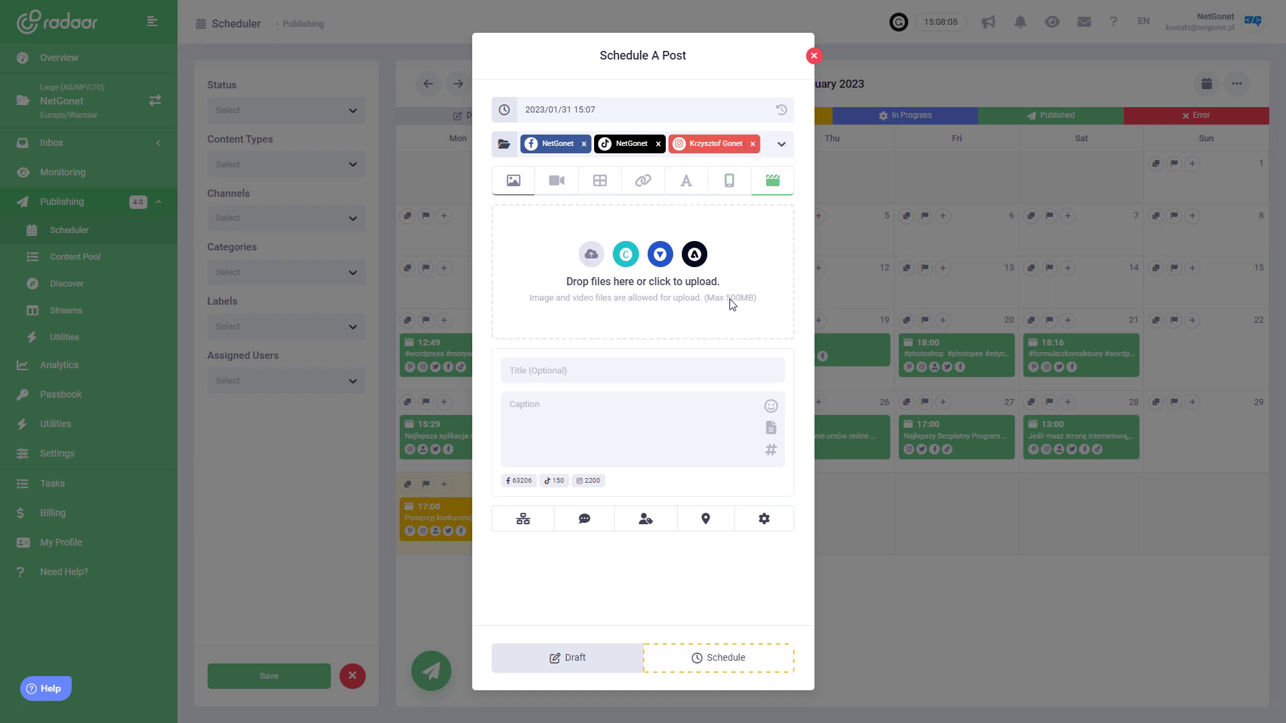
{"action": "left_click", "coordinate": [592, 256]}
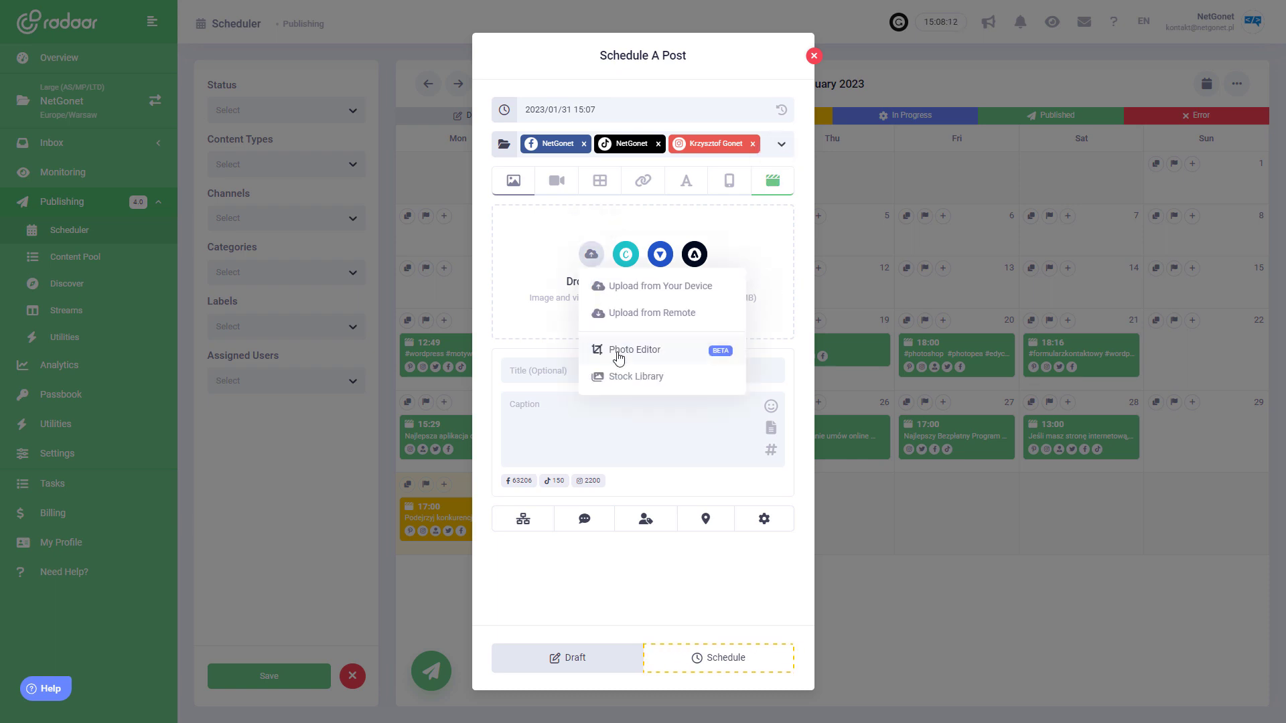
{"action": "left_click", "coordinate": [634, 287]}
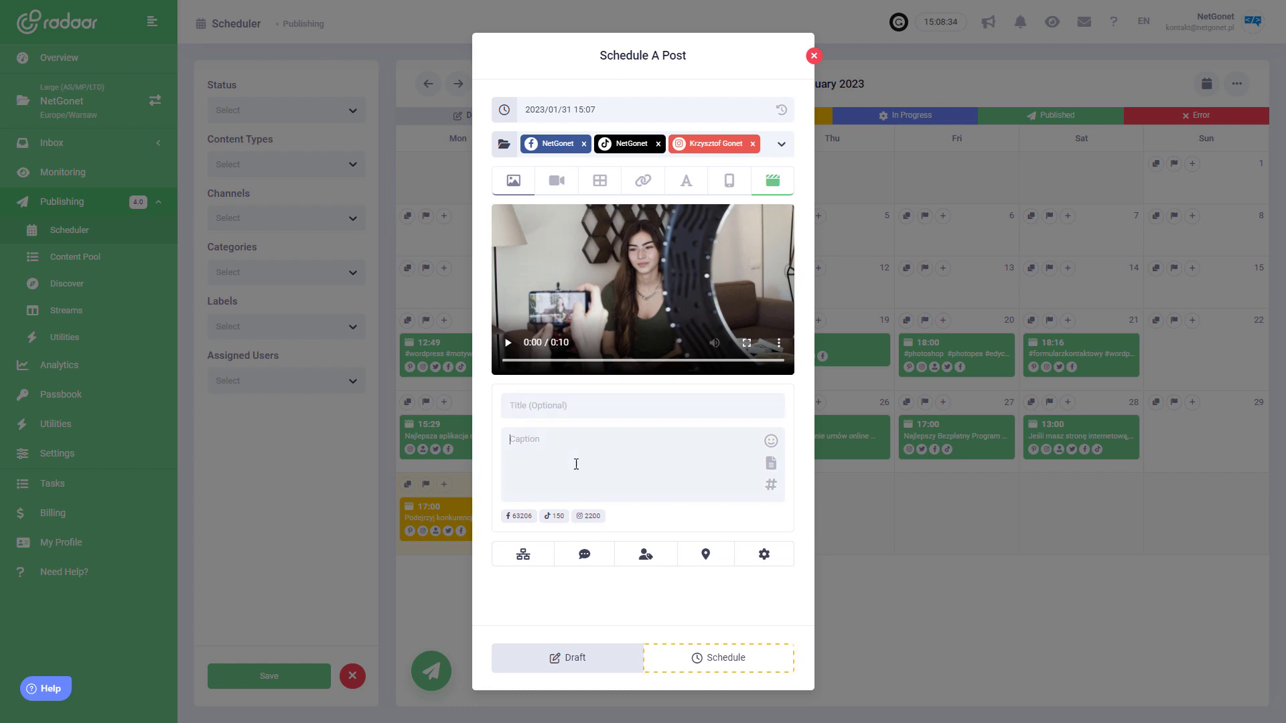
Step: Try an @ mention in the post's caption and look through the hashtags in the Hashtag Manager
{"action": "type", "text": "@"}
{"action": "left_click", "coordinate": [771, 484]}
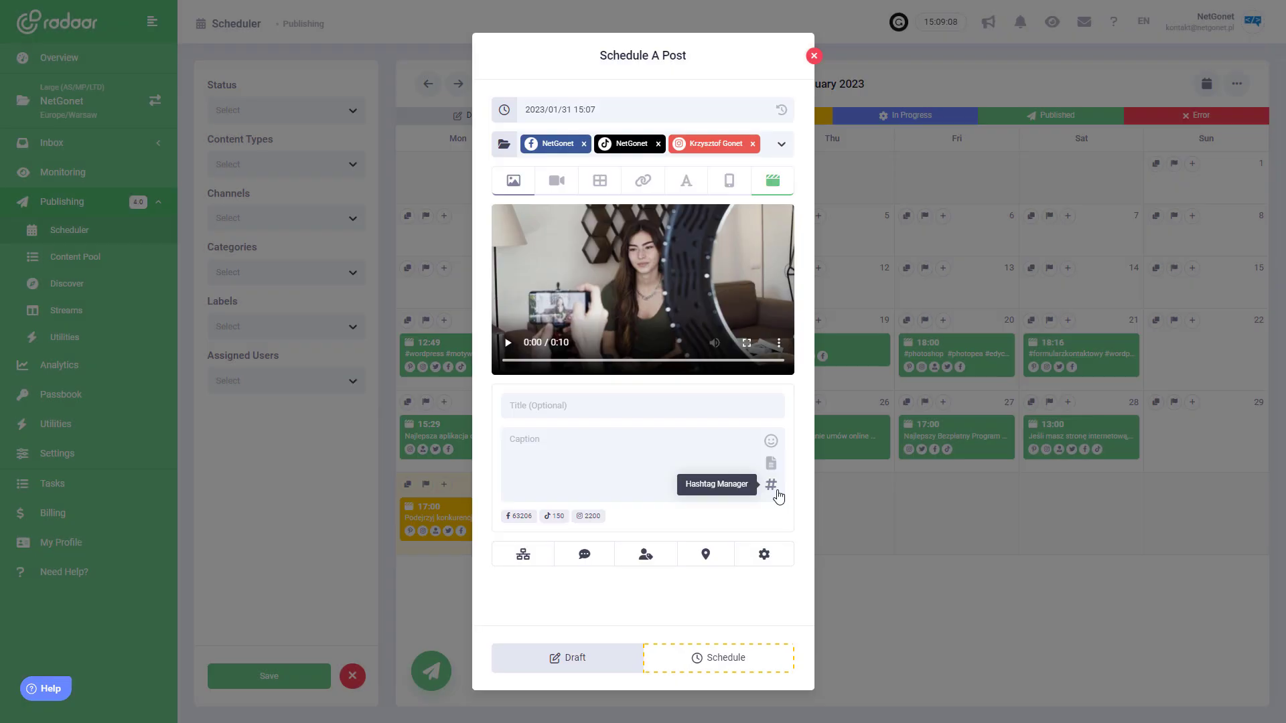
{"action": "left_click", "coordinate": [773, 491]}
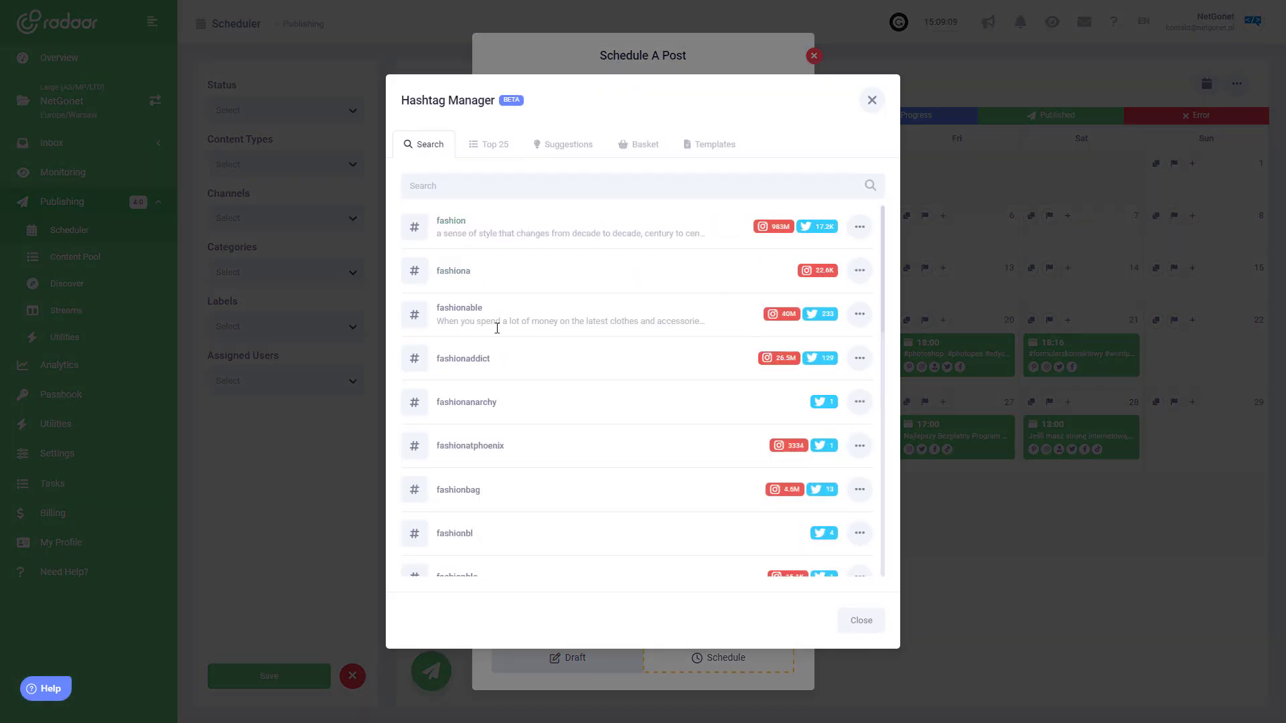
{"action": "left_click", "coordinate": [871, 101]}
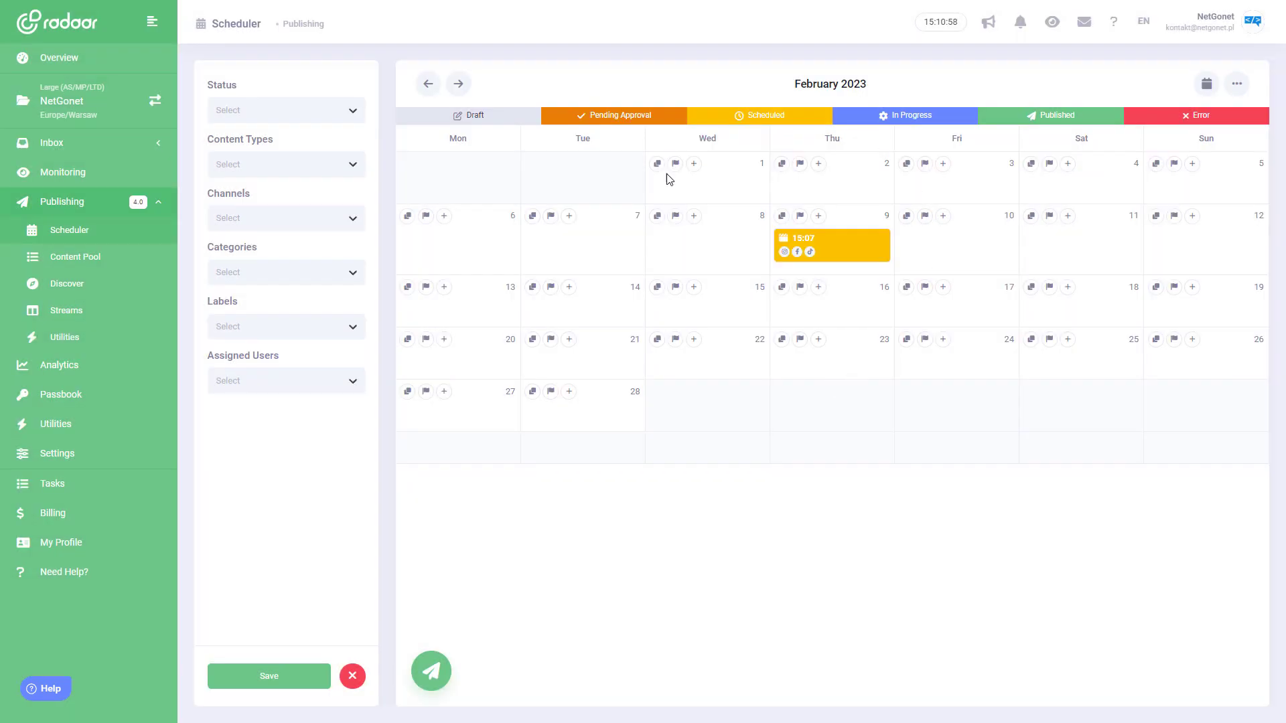
Step: Reschedule the 15:07 post from February 9 to February 7, 2023 in the calendar
{"action": "mouse_move", "coordinate": [840, 251]}
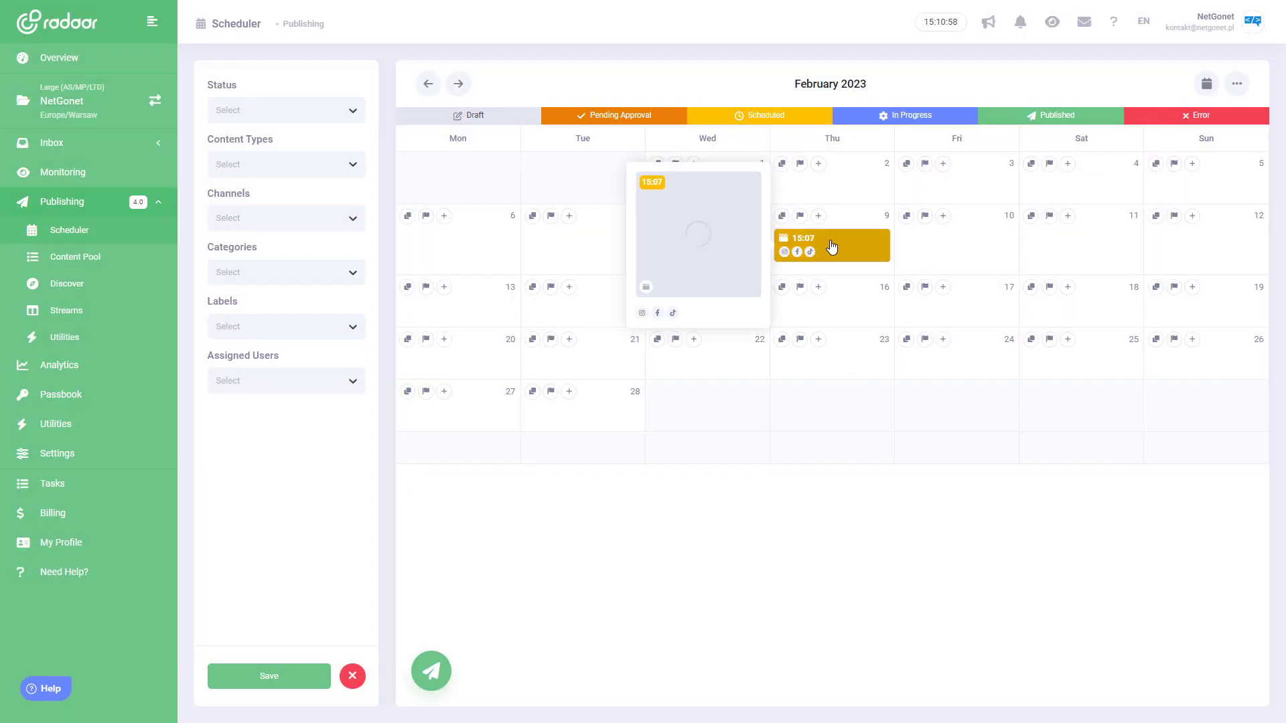
{"action": "left_click_drag", "start_coordinate": [840, 251], "coordinate": [602, 253]}
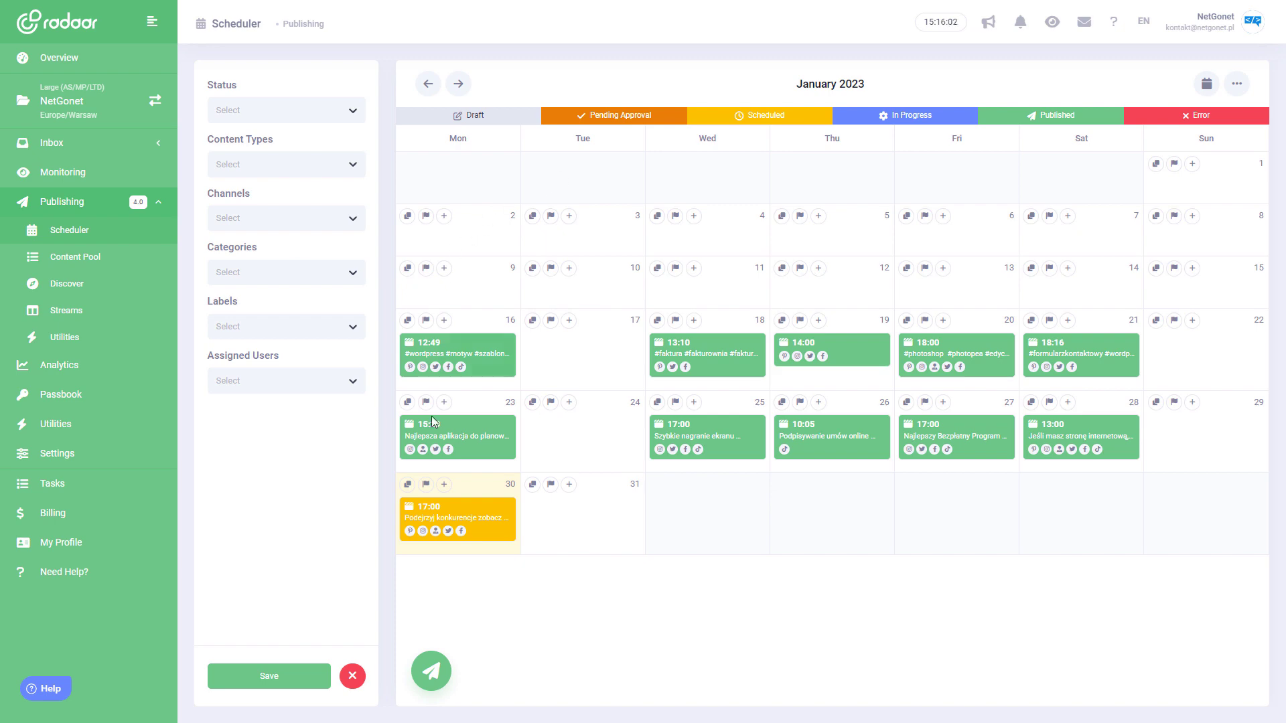
{"action": "left_click", "coordinate": [568, 320]}
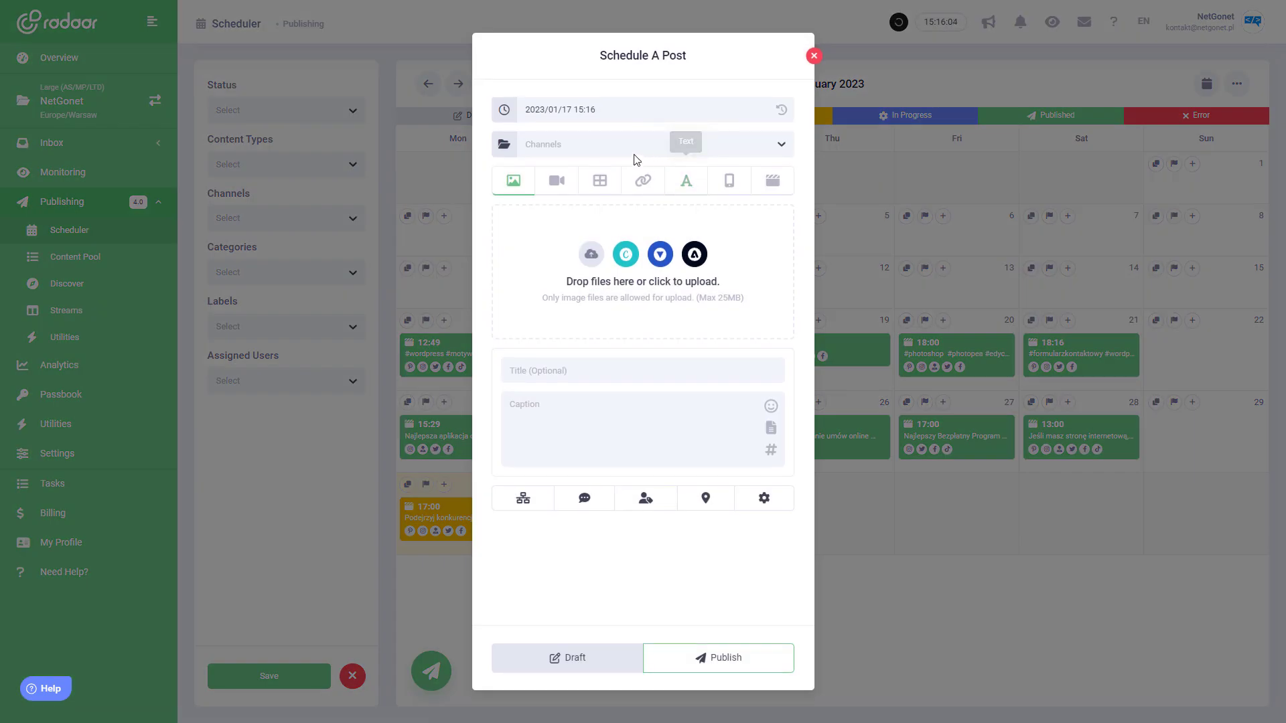
{"action": "left_click", "coordinate": [634, 147]}
{"action": "left_click", "coordinate": [814, 57]}
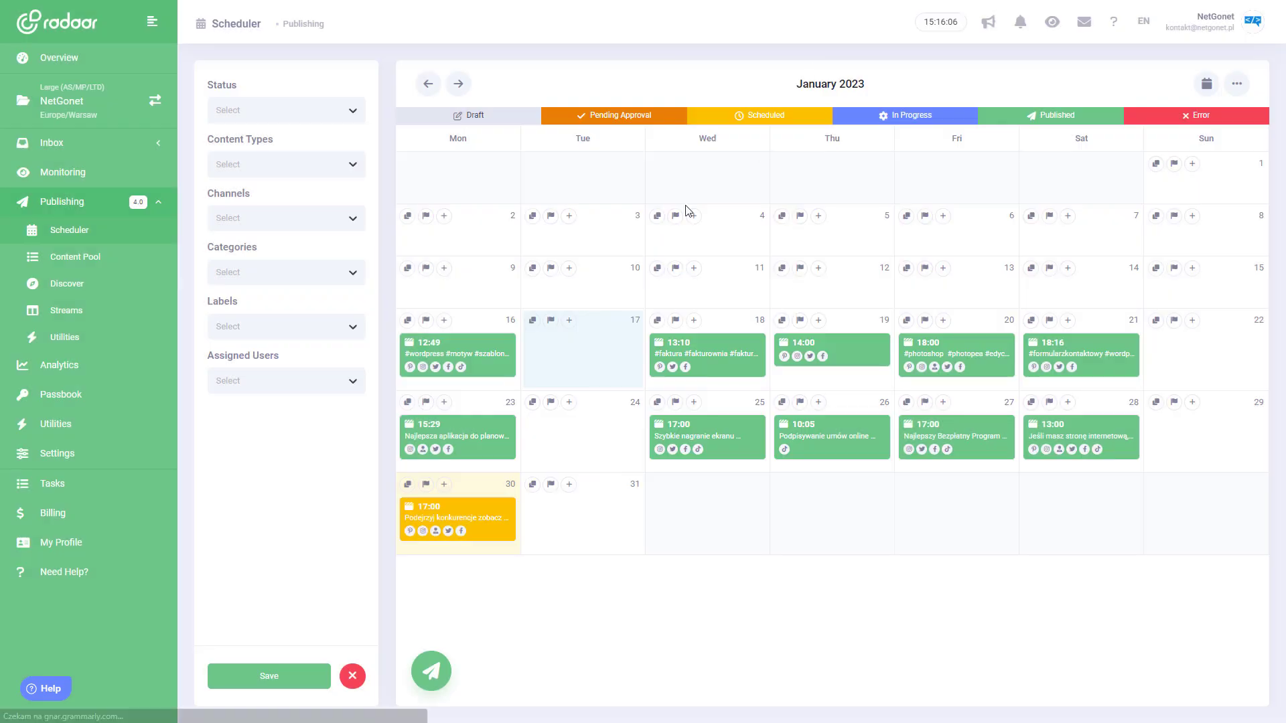
{"action": "left_click", "coordinate": [66, 459]}
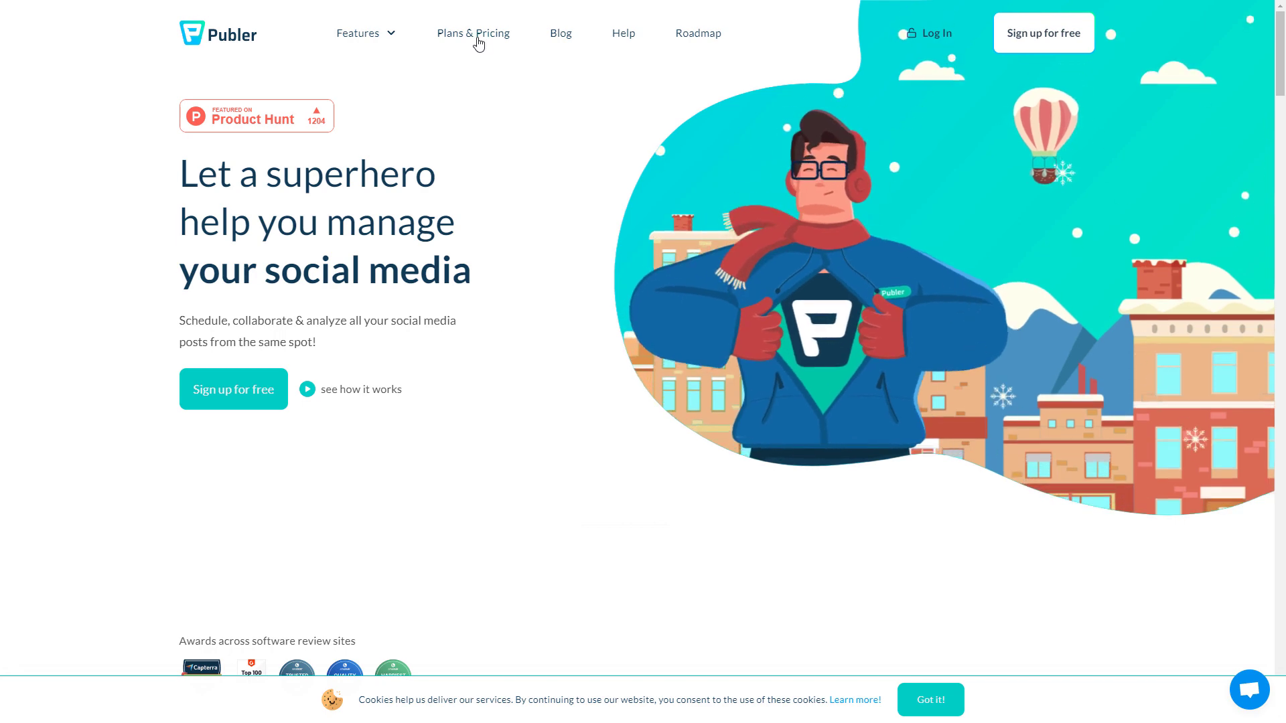
Step: Open Publer's plans and pricing page and review what the Free plan includes
{"action": "left_click", "coordinate": [478, 37]}
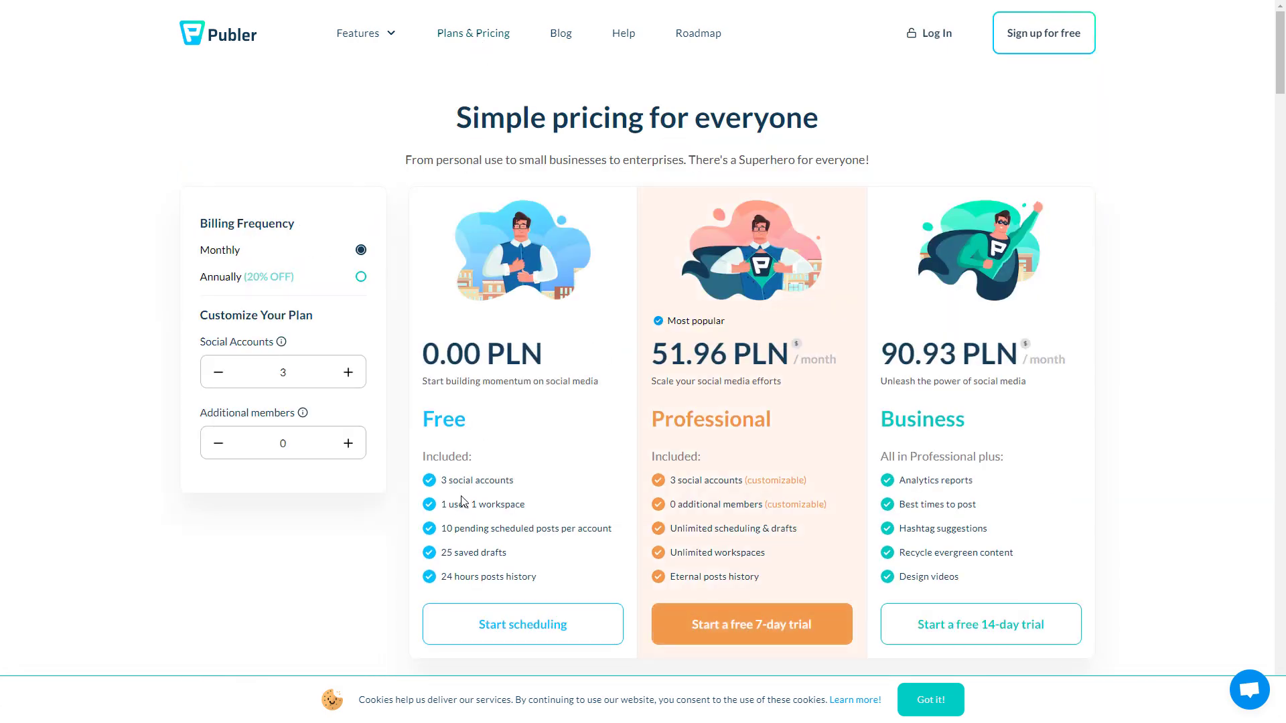
{"action": "left_click_drag", "start_coordinate": [441, 482], "coordinate": [525, 488]}
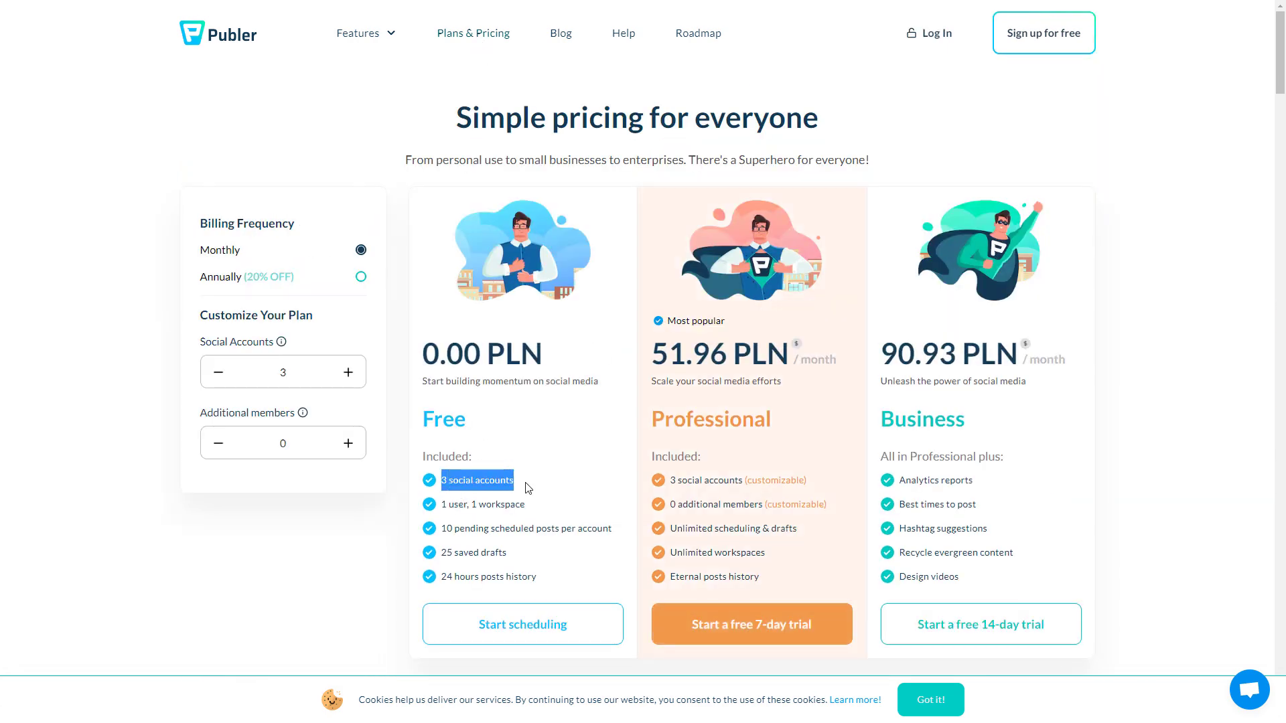
{"action": "left_click", "coordinate": [524, 465]}
{"action": "scroll", "coordinate": [533, 466], "scroll_direction": "down", "scroll_amount": 1}
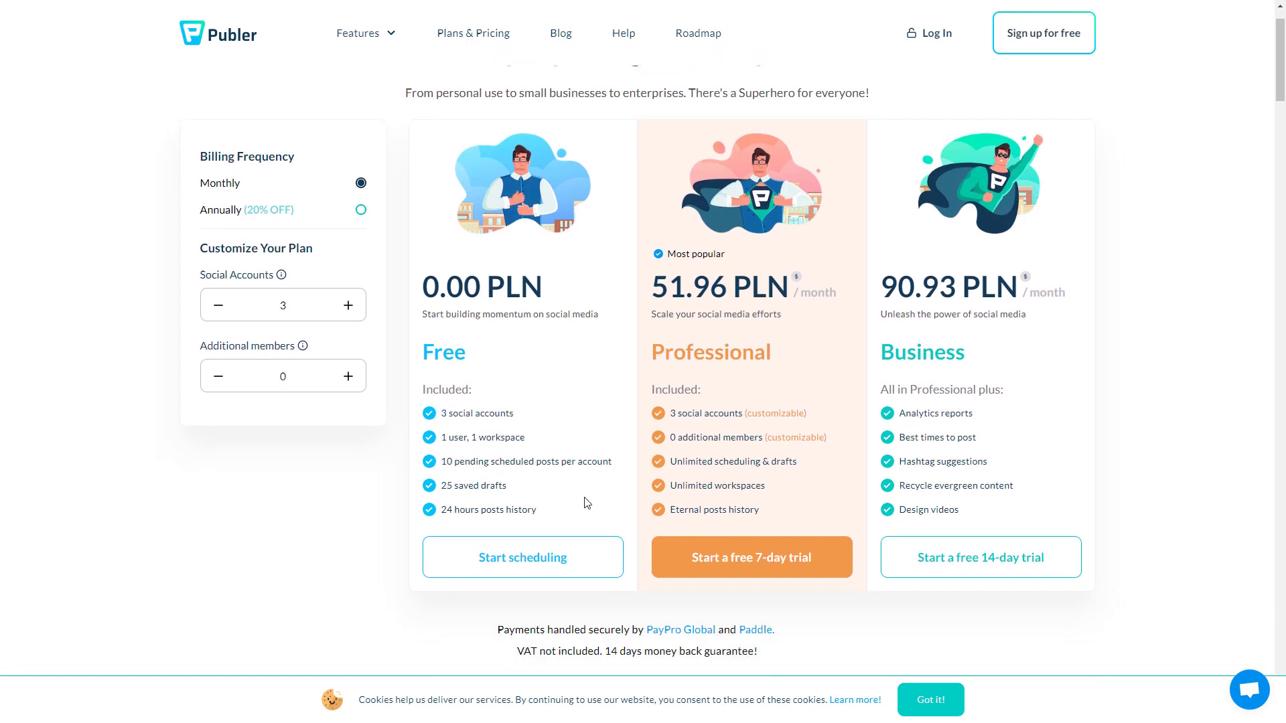
{"action": "scroll", "coordinate": [583, 496], "scroll_direction": "up", "scroll_amount": 1}
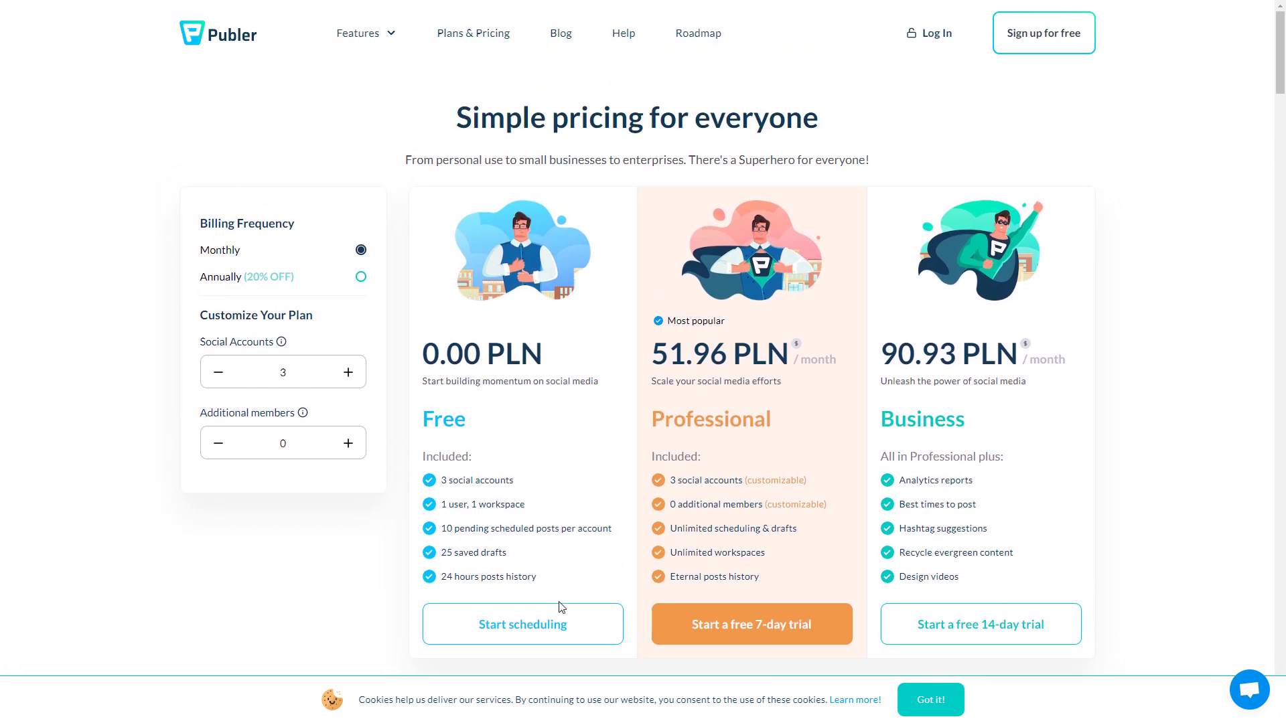
Step: Set the number of social accounts to 7 in the plan customizer and check the Professional plan's monthly price
{"action": "left_click", "coordinate": [348, 374]}
{"action": "left_click", "coordinate": [348, 374]}
{"action": "left_click", "coordinate": [348, 374]}
{"action": "left_click", "coordinate": [348, 374]}
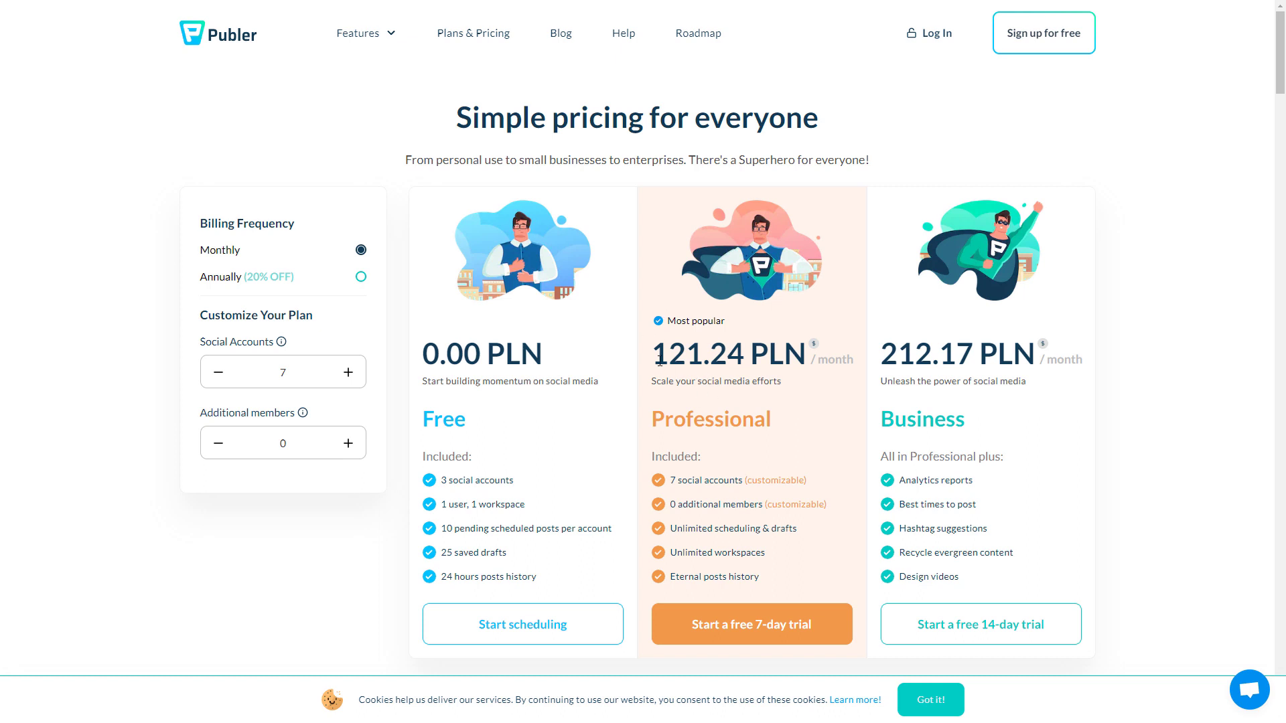
{"action": "left_click_drag", "start_coordinate": [660, 361], "coordinate": [713, 369]}
{"action": "left_click", "coordinate": [731, 467]}
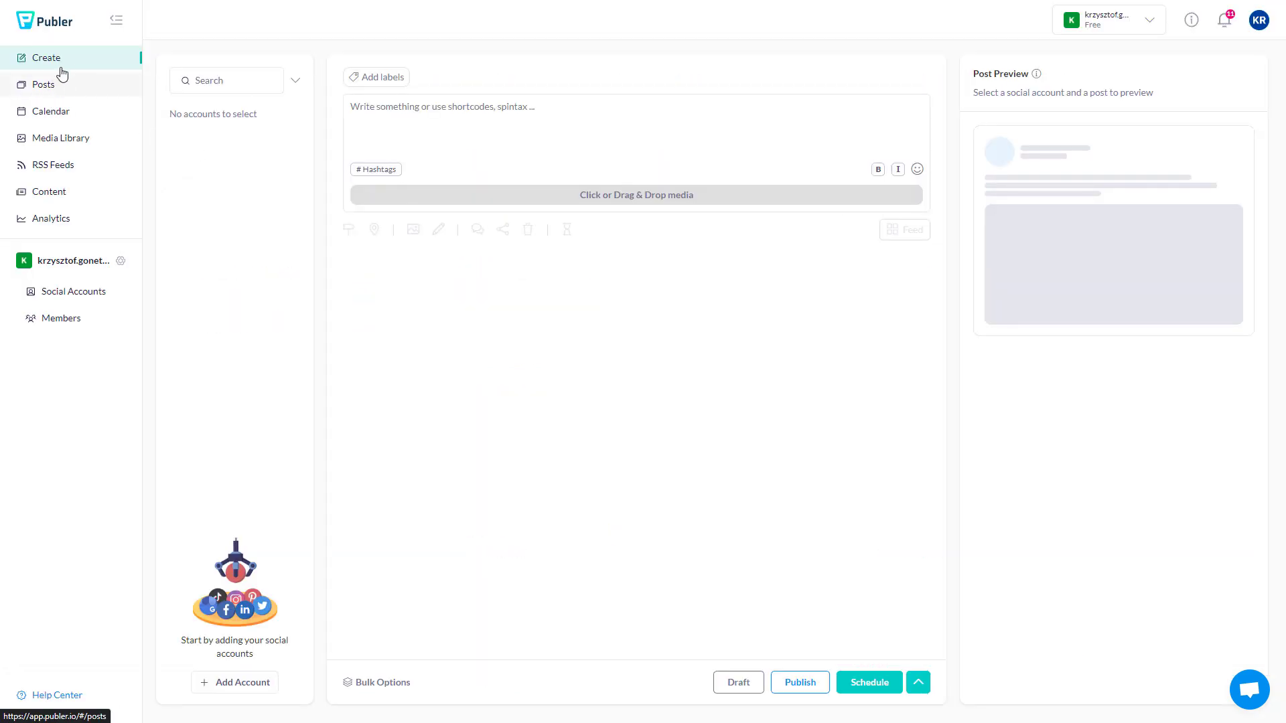
Step: Go to the Publer calendar's weekly view and start a new post on 31 Jan
{"action": "left_click", "coordinate": [50, 86]}
{"action": "left_click", "coordinate": [62, 116]}
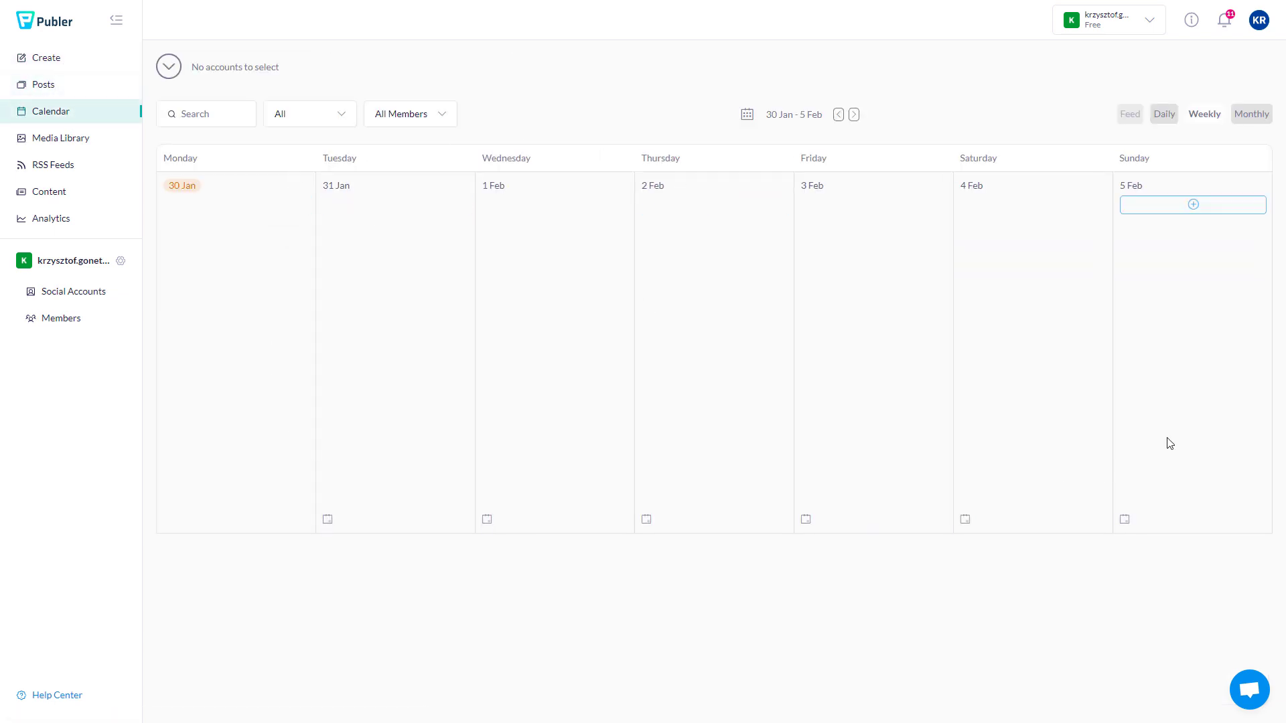
{"action": "left_click", "coordinate": [392, 210]}
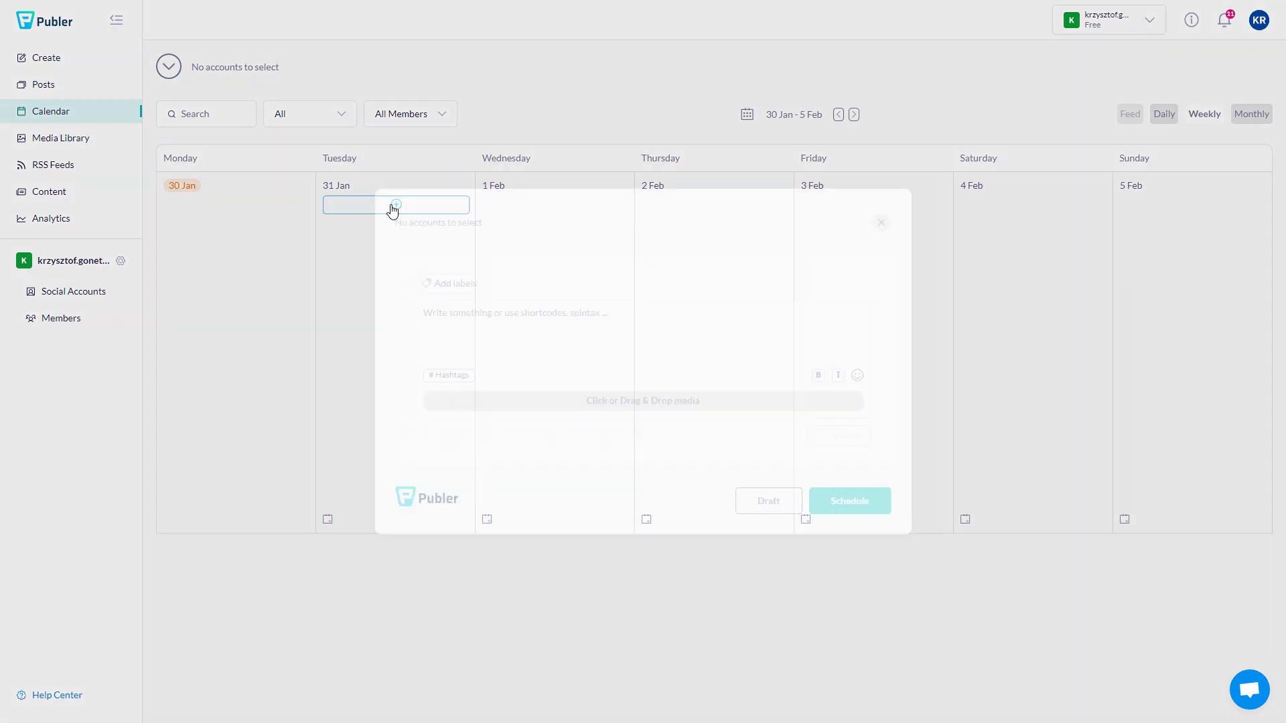